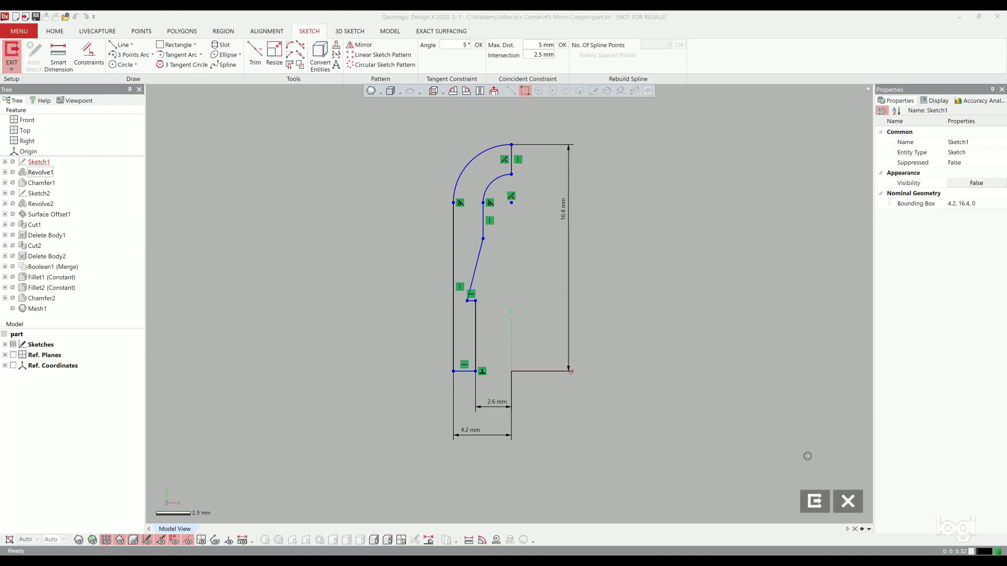
# Exit Sketch1 so the nozzle half-profile is displayed alone in the model view
pyautogui.click(815, 509)
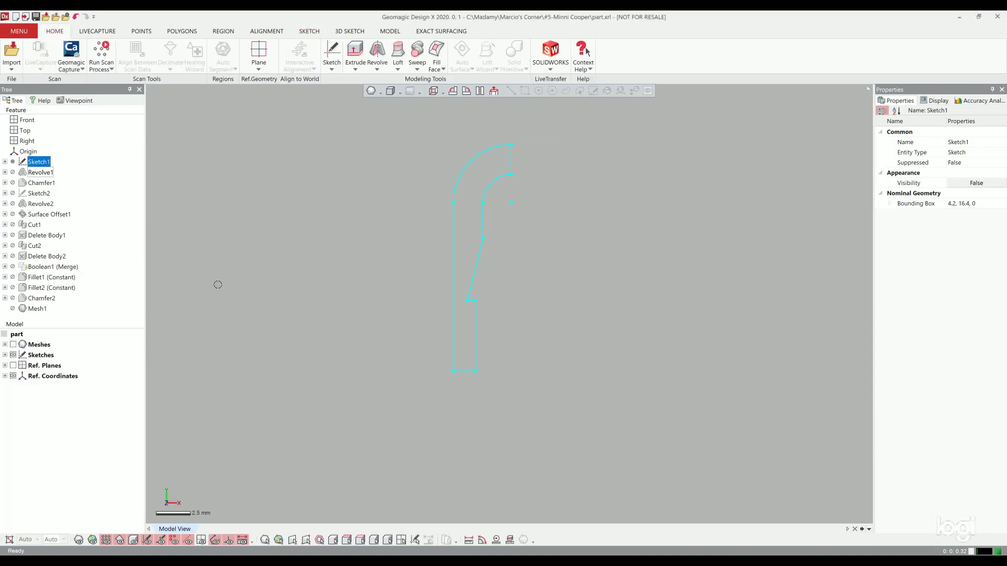
# Unsuppress Revolve1 and Chamfer1 to bring back the domed hollow cylinder with its chamfered bore entry
pyautogui.click(40, 173)
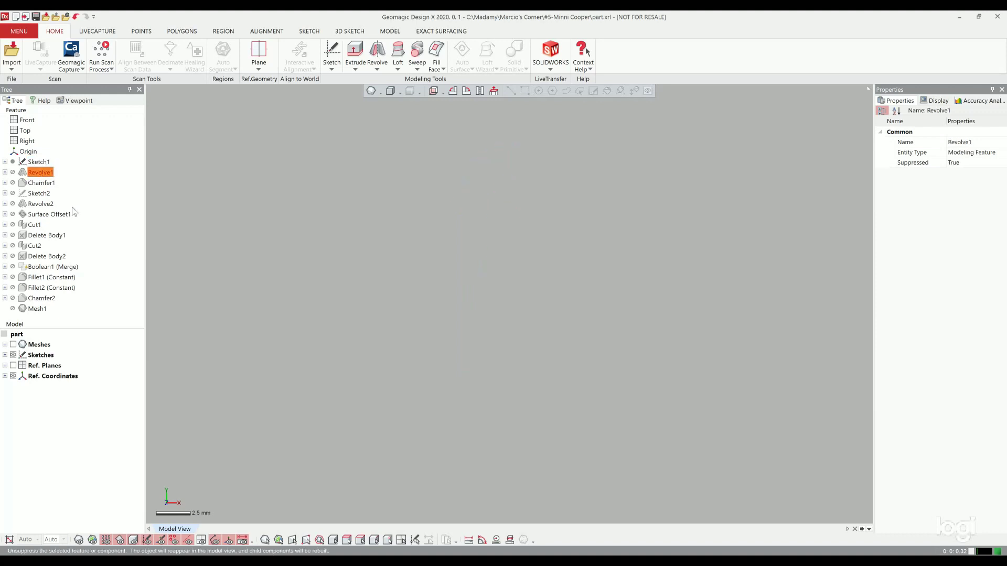
pyautogui.click(353, 250)
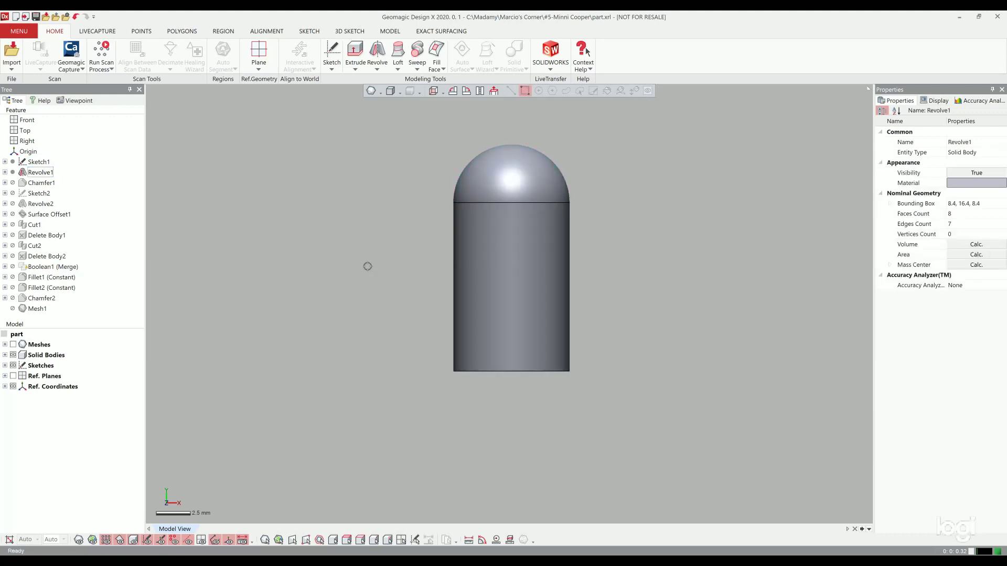
pyautogui.moveTo(353, 294); pyautogui.dragTo(512, 278, button='right')
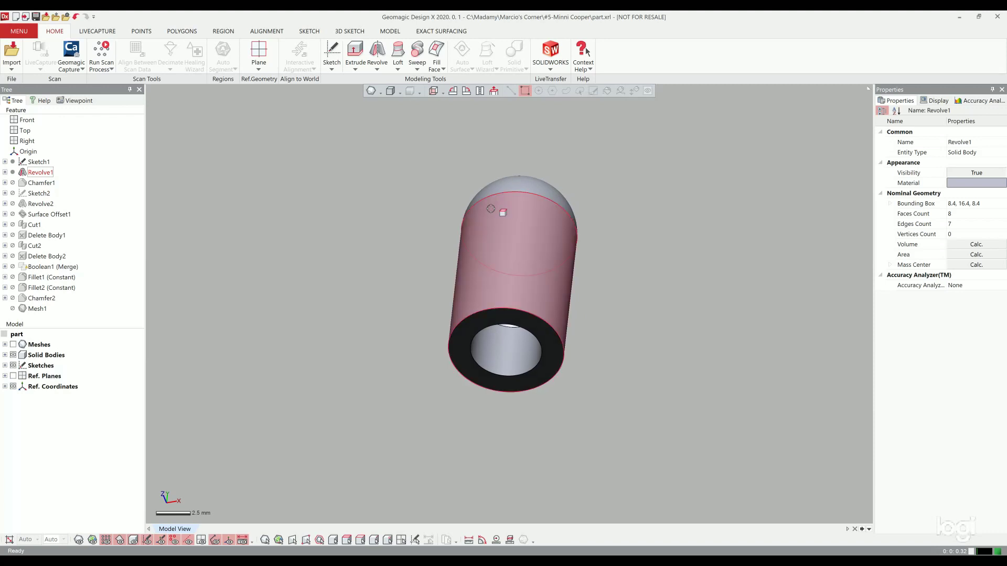
pyautogui.click(47, 183)
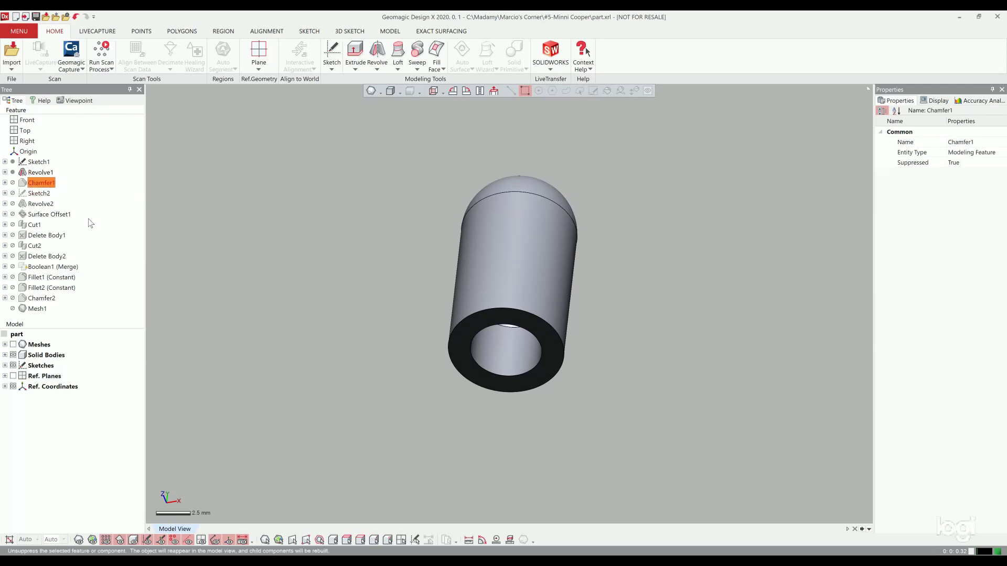
pyautogui.moveTo(618, 321); pyautogui.dragTo(523, 364, button='right')
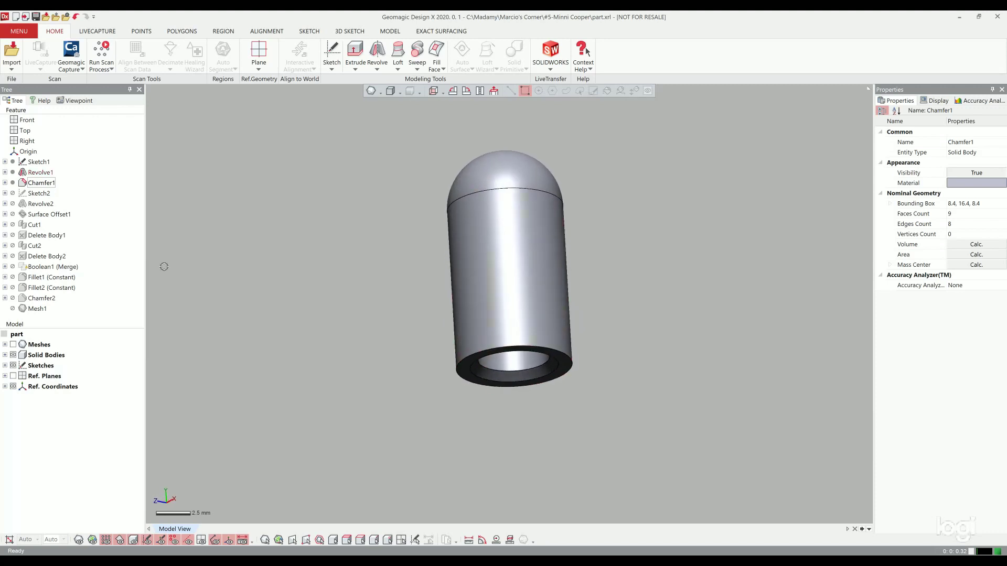
# Unsuppress Sketch2 and Revolve2 to add the side tube to the cylinder
pyautogui.click(42, 194)
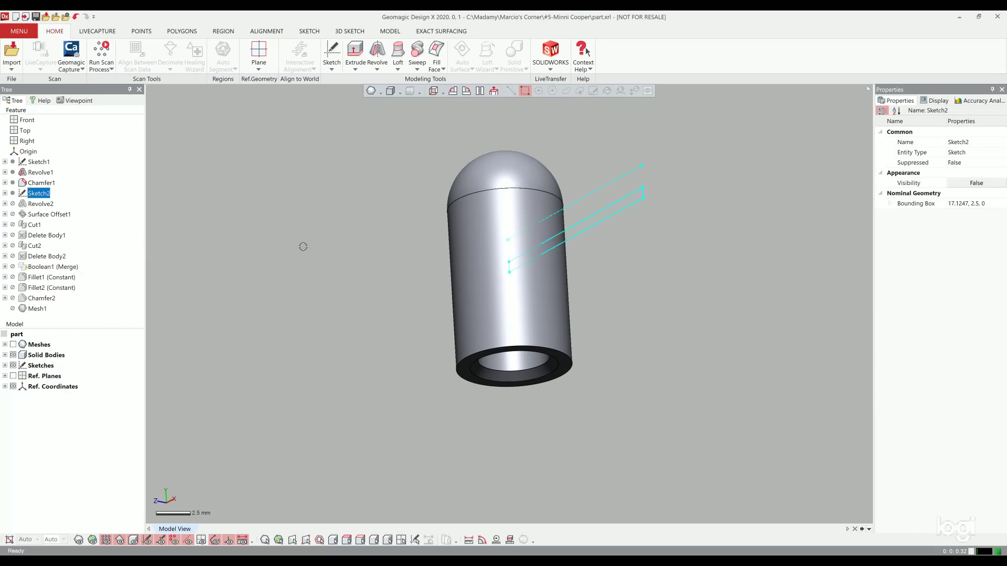
pyautogui.moveTo(576, 249)
pyautogui.mouseDown(button='right')
pyautogui.moveTo(603, 305)
pyautogui.moveTo(691, 308)
pyautogui.moveTo(627, 289)
pyautogui.moveTo(592, 316)
pyautogui.mouseUp(button='right')
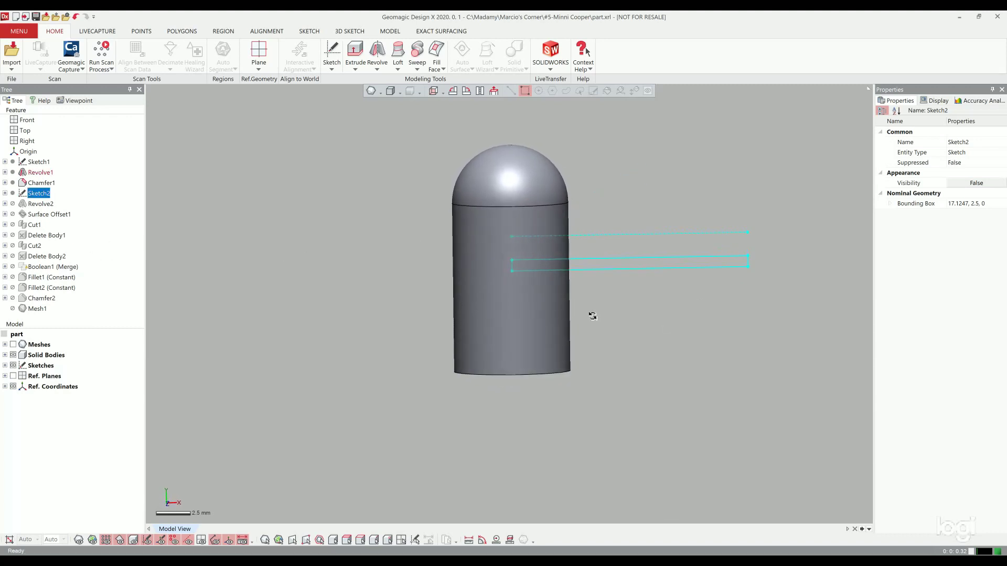
pyautogui.click(45, 204)
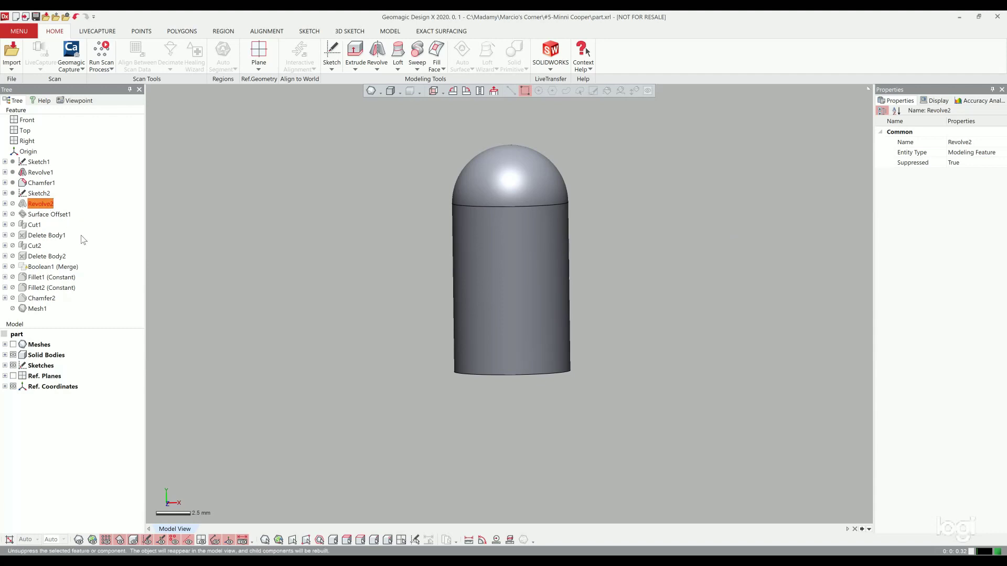
pyautogui.hotkey('ctrl', 'shift', 's')
pyautogui.click(257, 245)
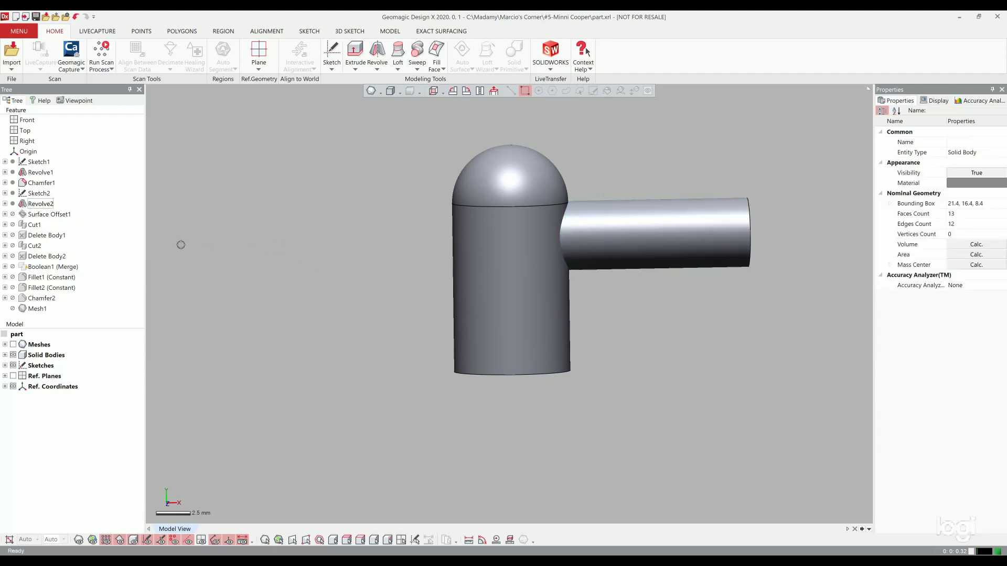
# Unsuppress Surface Offset1, Cut1, Delete Body1 and Cut2 to cut the inner passage
pyautogui.click(46, 215)
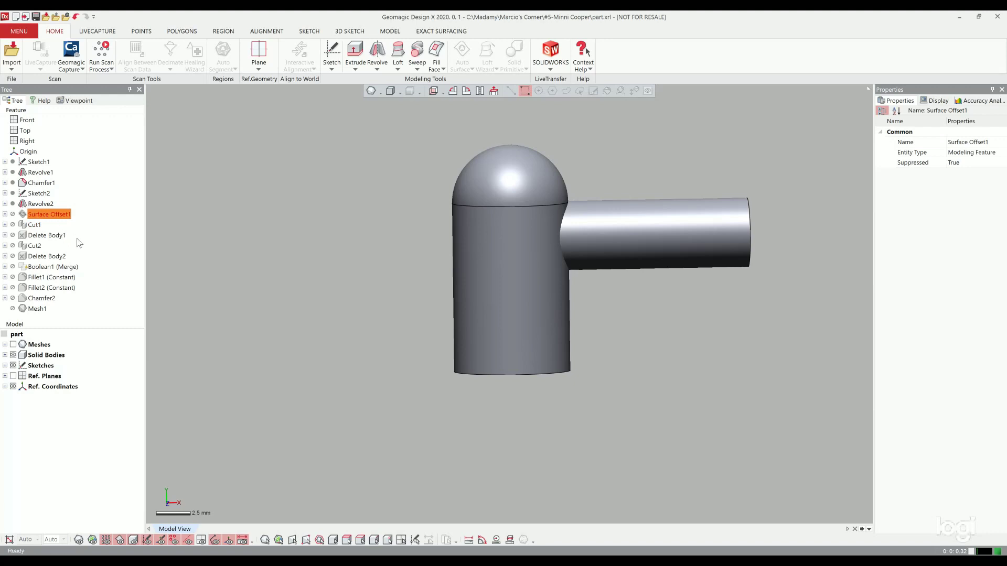
pyautogui.hotkey('ctrl', 'shift', 's')
pyautogui.press('Down')
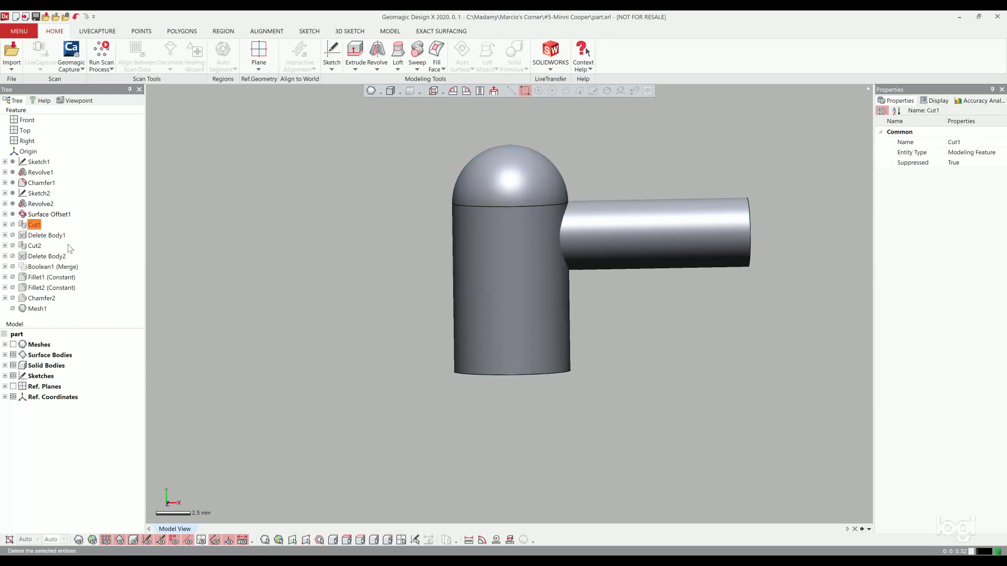
pyautogui.hotkey('ctrl', 'shift', 's')
pyautogui.click(47, 238)
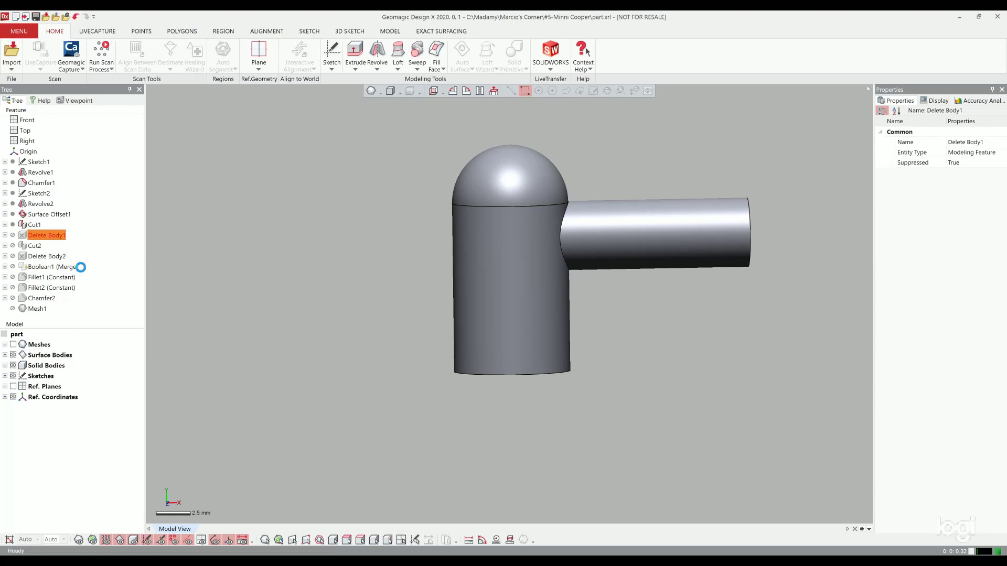
pyautogui.hotkey('ctrl', 'shift', 's')
pyautogui.press('Down')
pyautogui.hotkey('ctrl', 'shift', 's')
pyautogui.moveTo(522, 363); pyautogui.dragTo(613, 200, button='right')
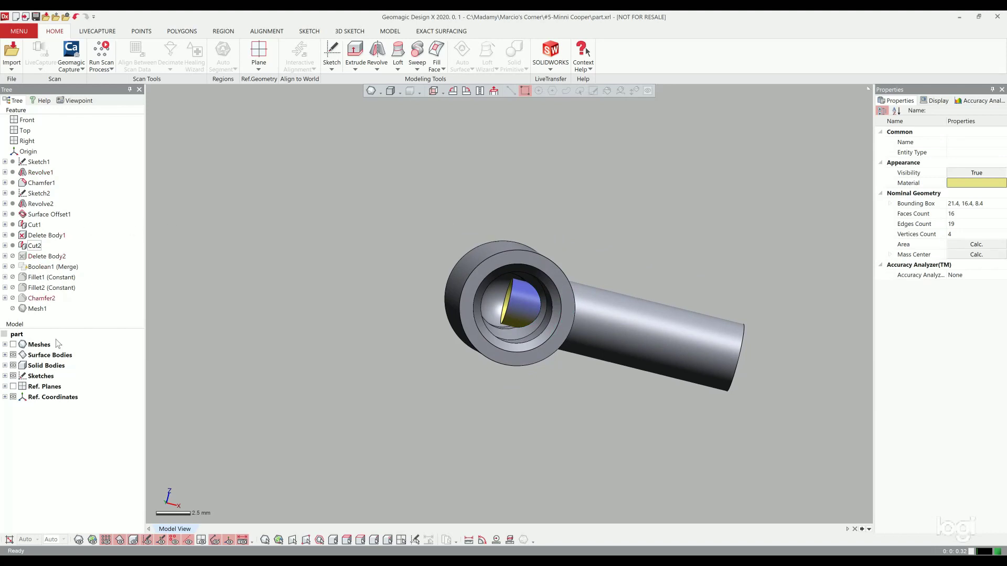
# Hide the surface bodies and unsuppress Delete Body2, Boolean1 (Merge) and Fillet1 for a rounded tube joint
pyautogui.click(13, 355)
pyautogui.moveTo(461, 314); pyautogui.dragTo(437, 303, button='right')
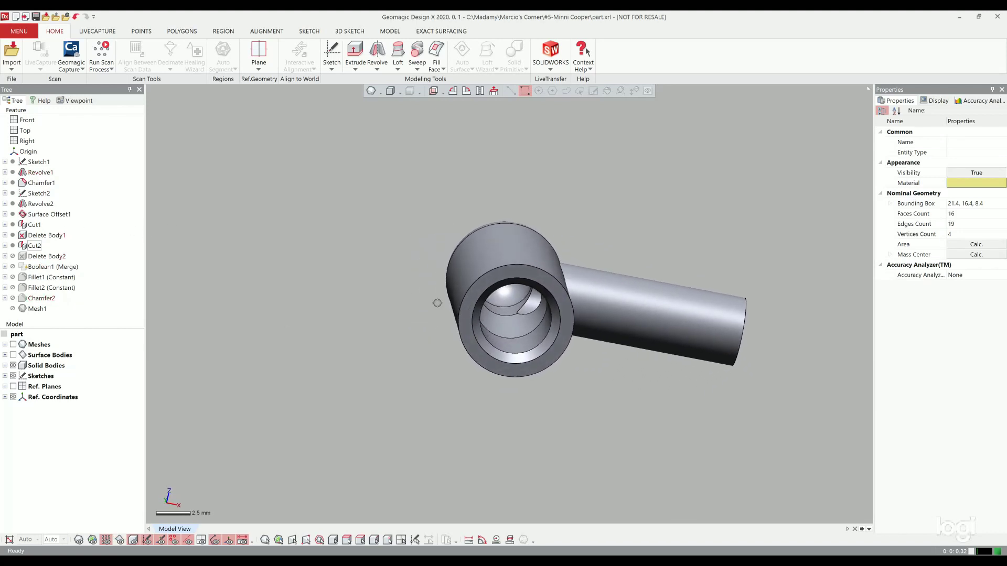
pyautogui.click(45, 256)
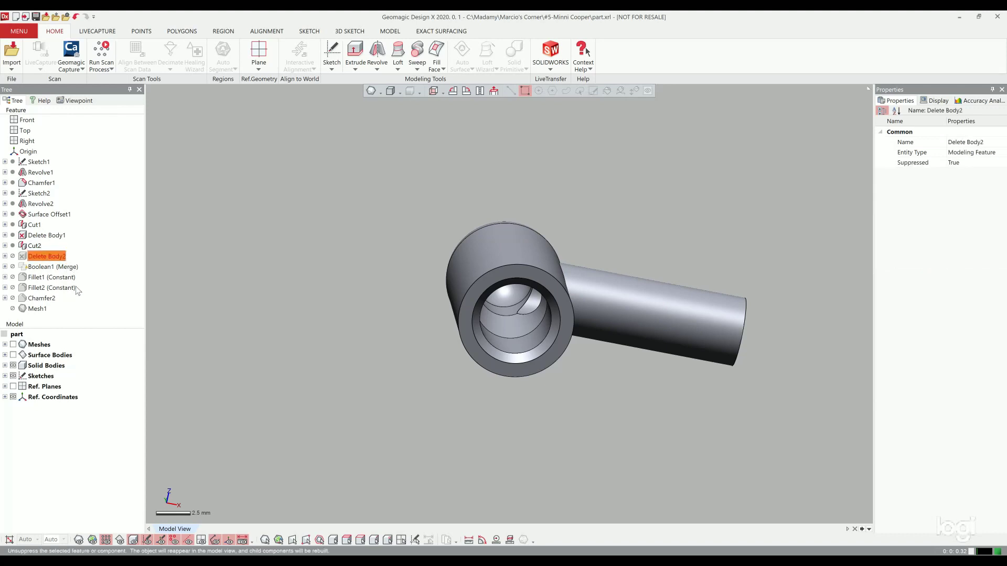
pyautogui.hotkey('ctrl', 'shift', 's')
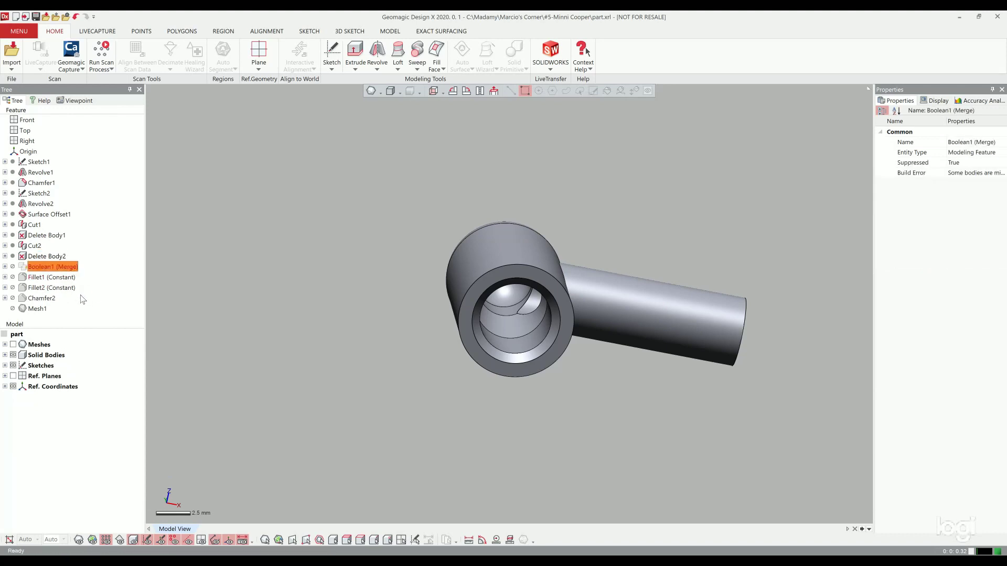
pyautogui.moveTo(157, 294); pyautogui.dragTo(150, 258, button='right')
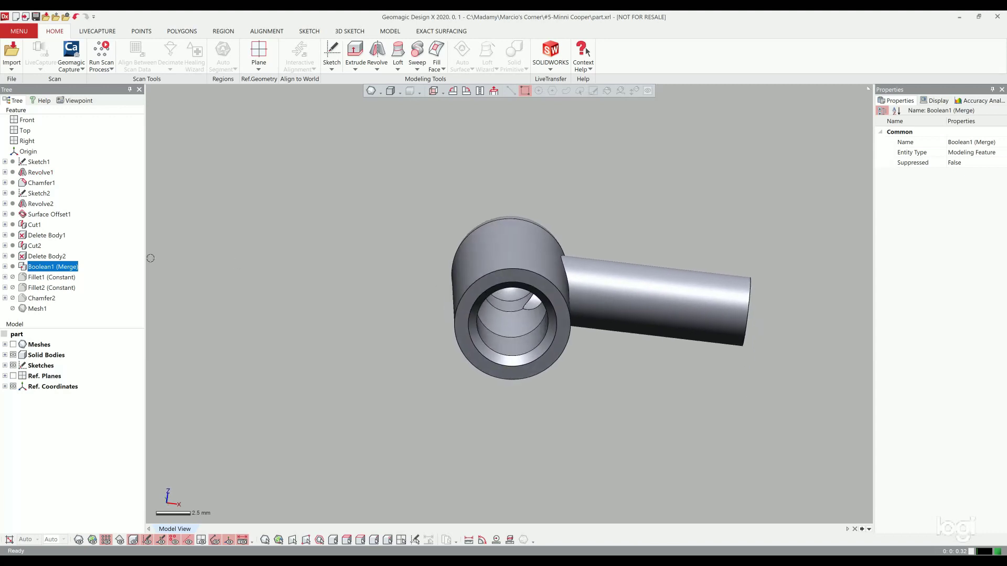
pyautogui.click(59, 278)
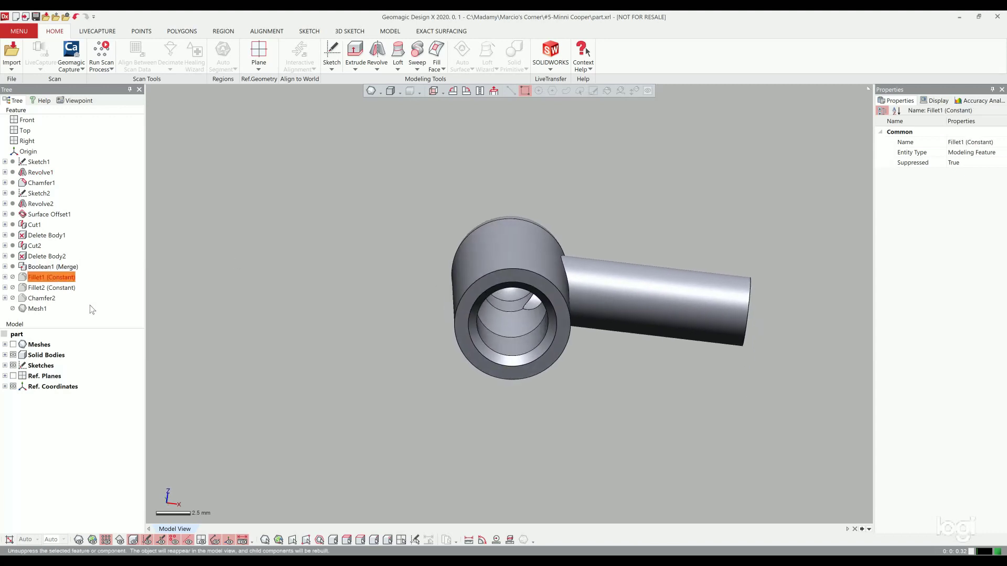
pyautogui.hotkey('ctrl', 'shift', 's')
pyautogui.moveTo(524, 294); pyautogui.dragTo(559, 308, button='right')
pyautogui.click(577, 262)
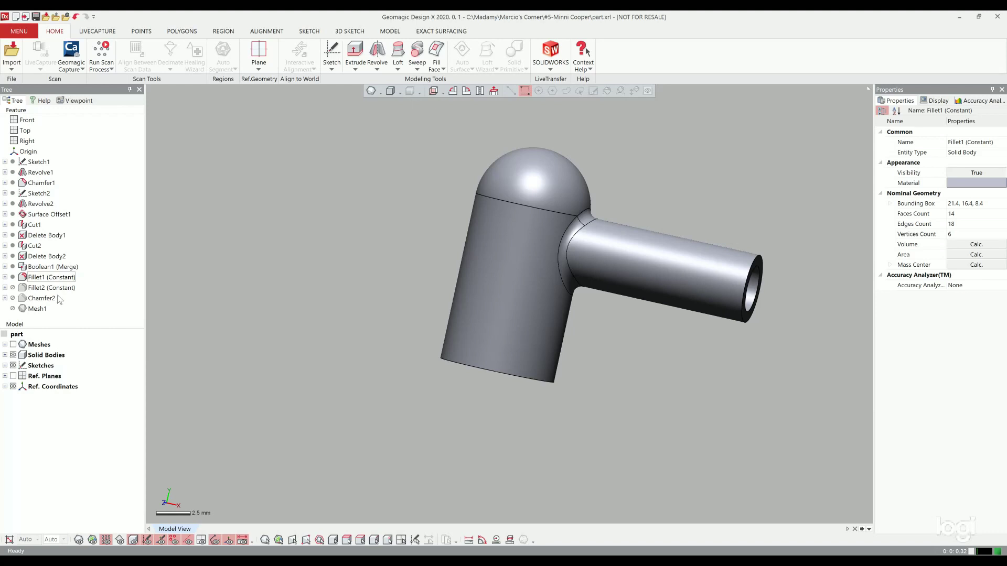
# Zoom into the bore and unsuppress Fillet2 (Constant), rounding the inner passage edge
pyautogui.moveTo(440, 296); pyautogui.dragTo(525, 246, button='right')
pyautogui.scroll(5, 524, 334)
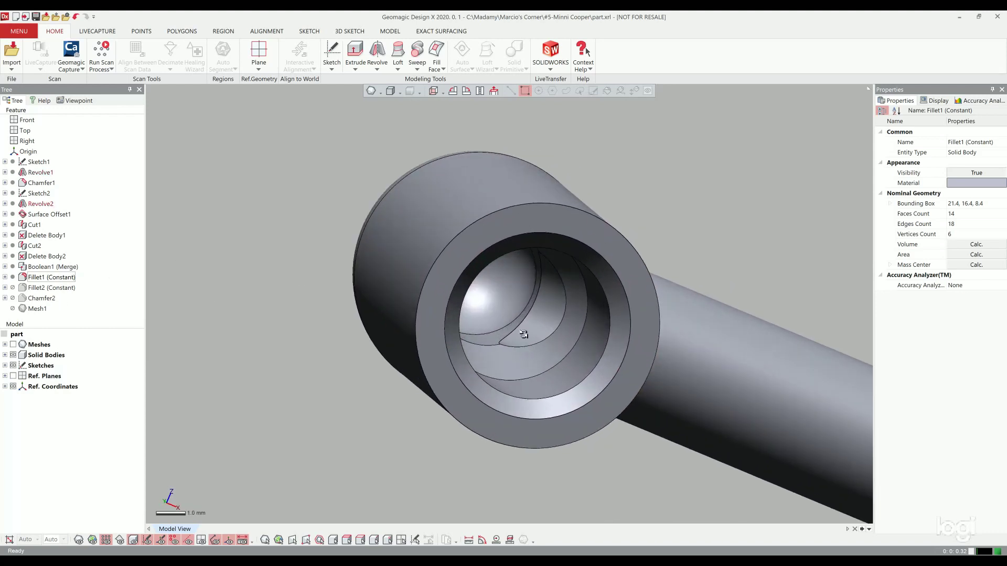
pyautogui.click(50, 287)
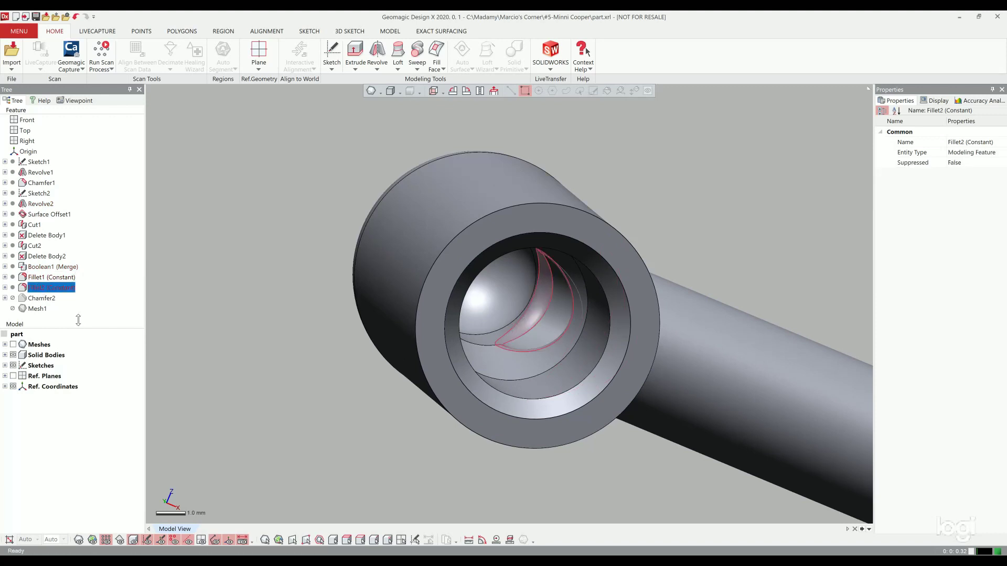
pyautogui.click(268, 278)
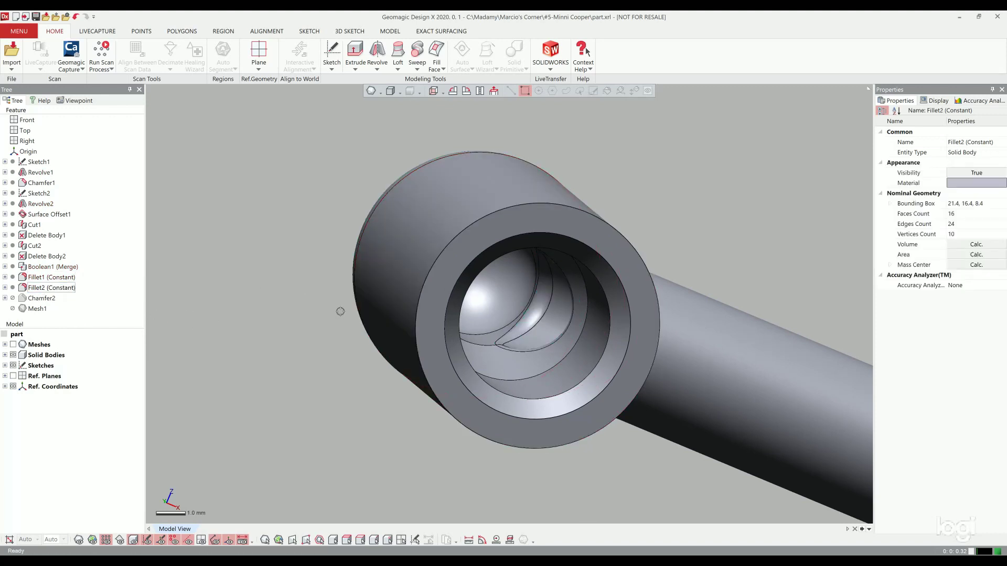
pyautogui.click(42, 298)
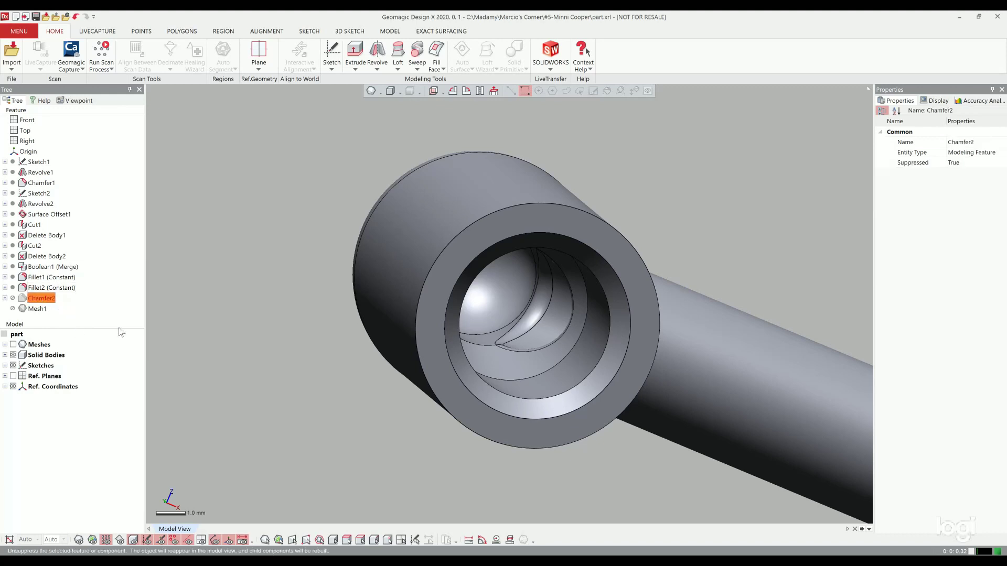
pyautogui.moveTo(321, 276); pyautogui.dragTo(244, 278, button='right')
# Unsuppress Chamfer2 to chamfer the side tube's end
pyautogui.scroll(-3, 353, 279)
pyautogui.moveTo(353, 278); pyautogui.dragTo(461, 302, button='right')
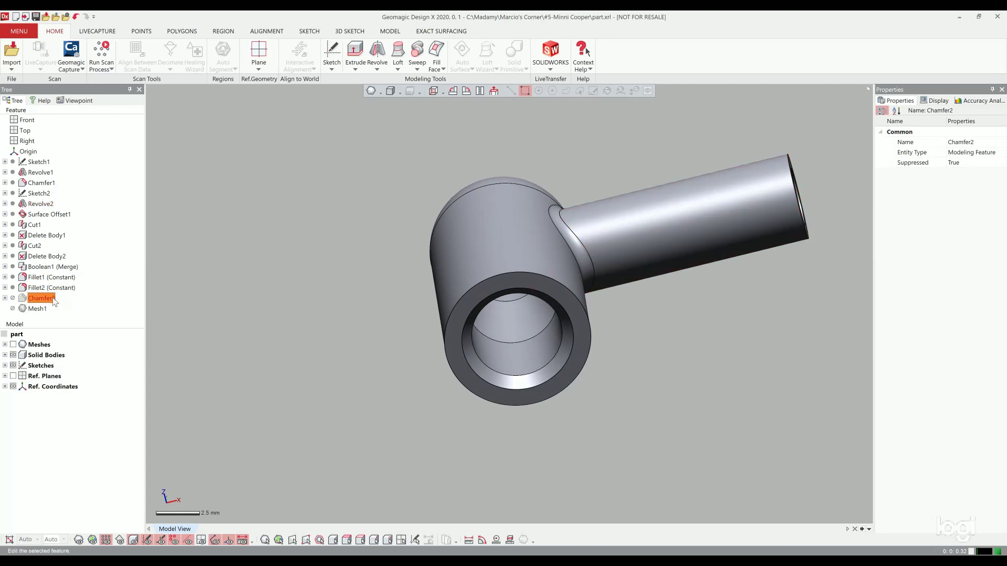
pyautogui.hotkey('ctrl', 'u')
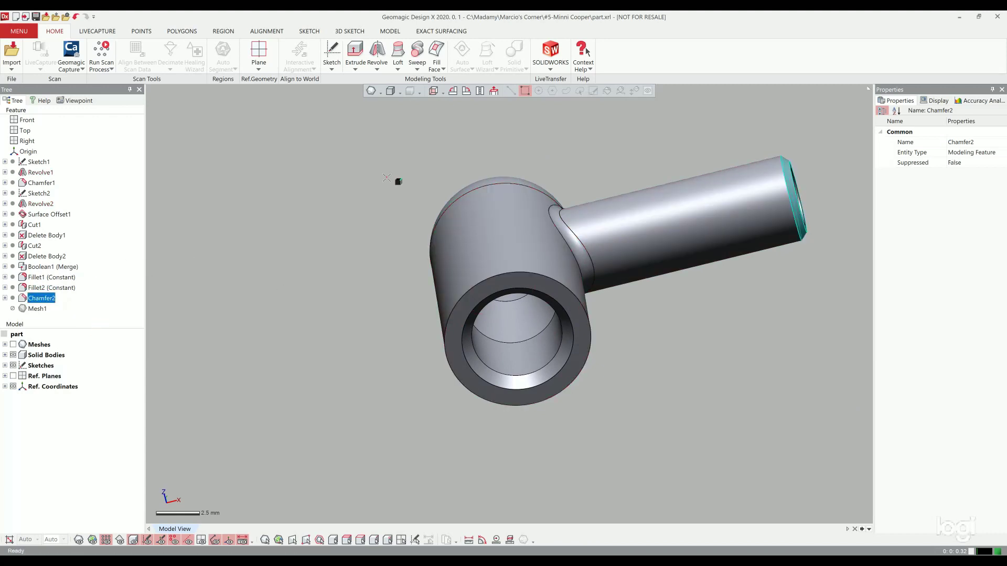
pyautogui.moveTo(398, 182); pyautogui.dragTo(585, 316, button='right')
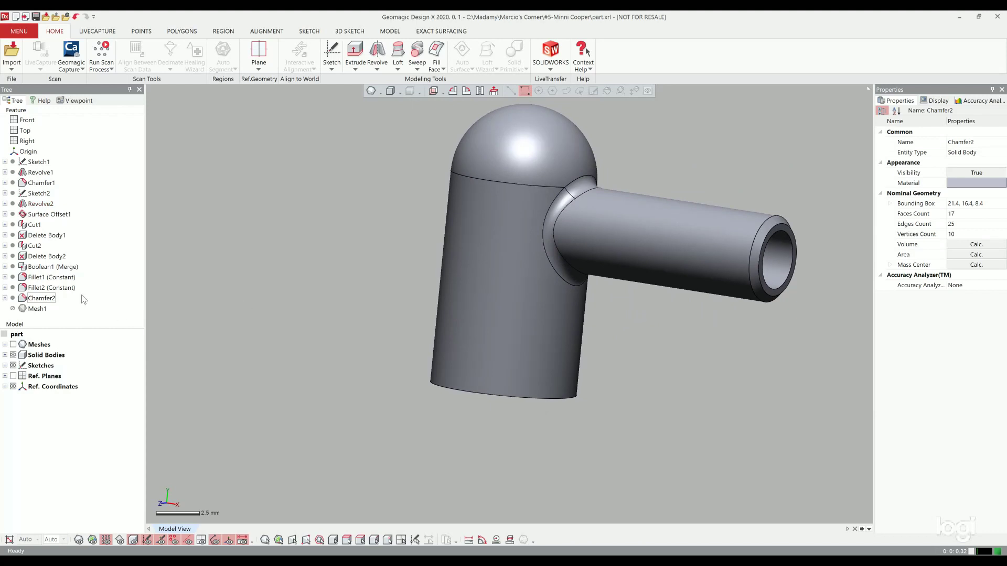
# Restore Mesh1, hide the solid bodies and show only the yellow nozzle mesh
pyautogui.click(39, 310)
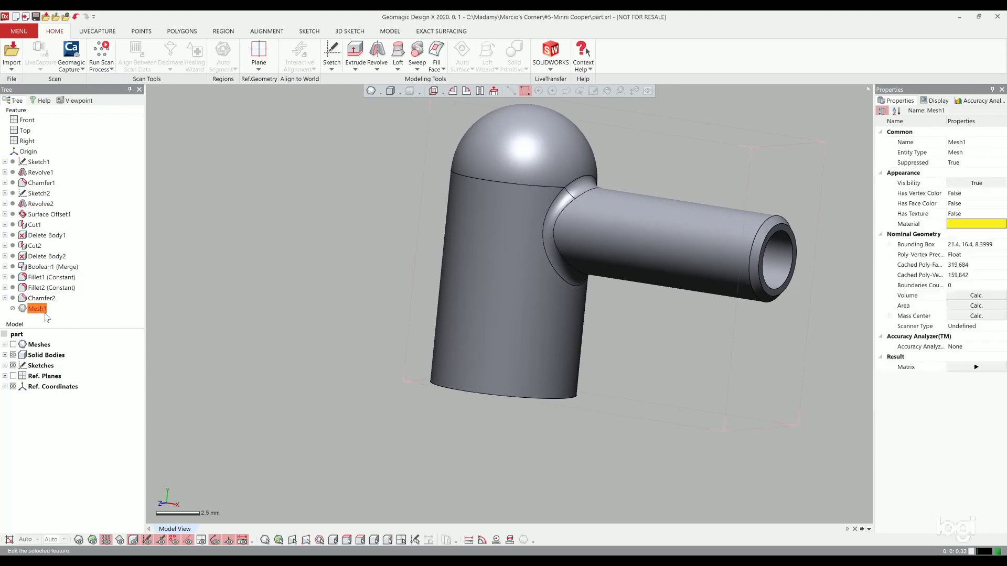
pyautogui.hotkey('ctrl', 'u')
pyautogui.click(258, 276)
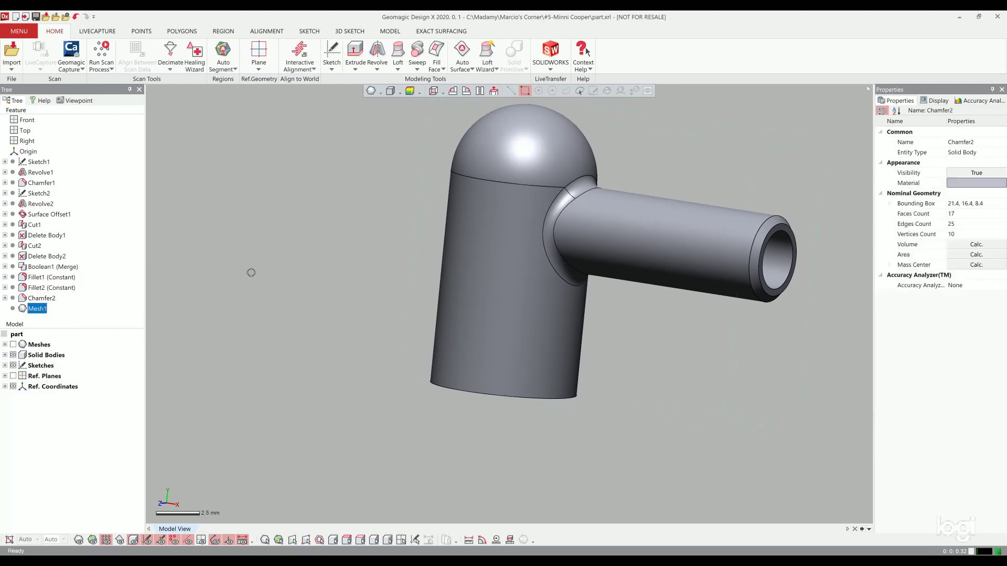
pyautogui.click(13, 355)
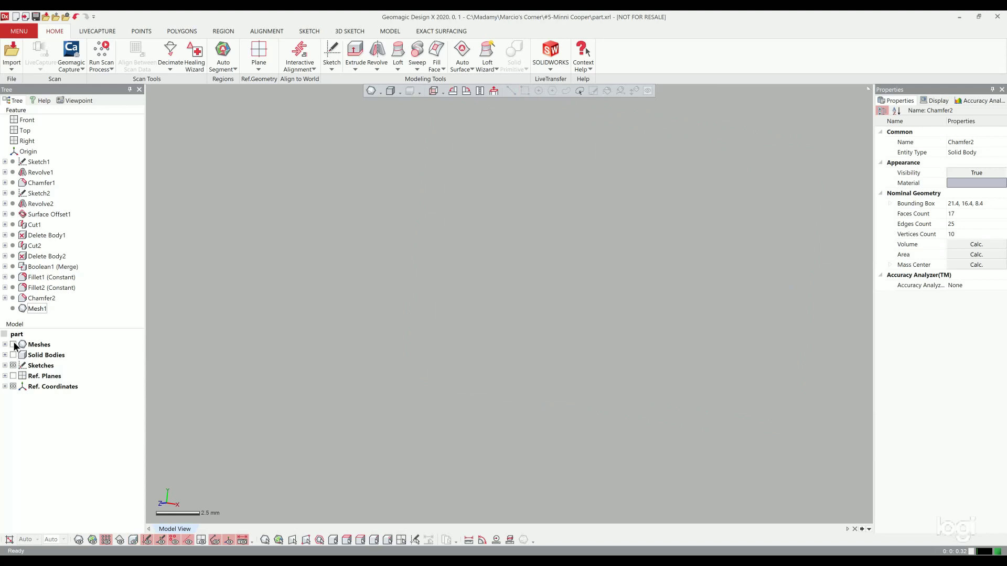
pyautogui.click(14, 345)
pyautogui.moveTo(299, 306); pyautogui.dragTo(700, 274, button='right')
pyautogui.moveTo(604, 211); pyautogui.dragTo(655, 236, button='right')
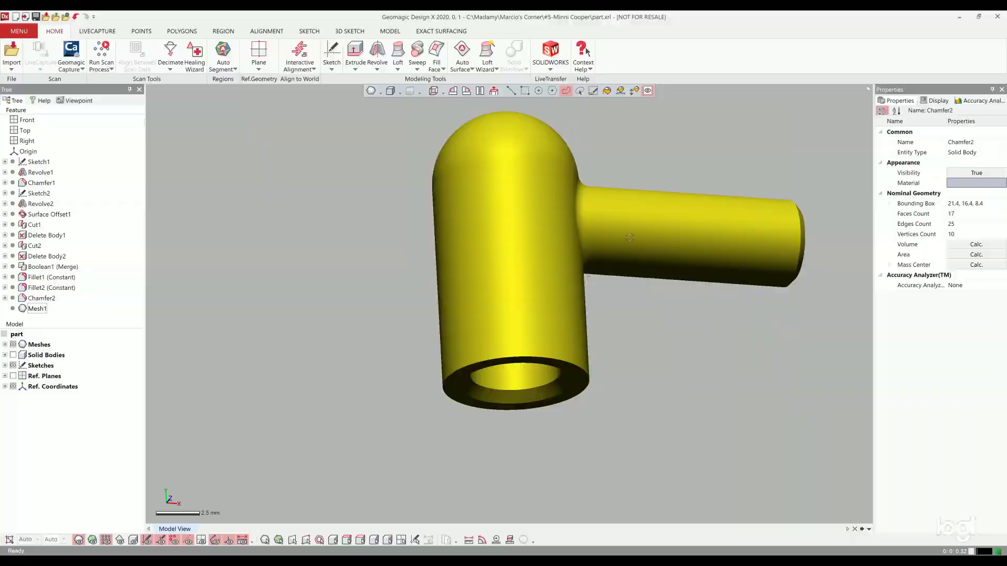